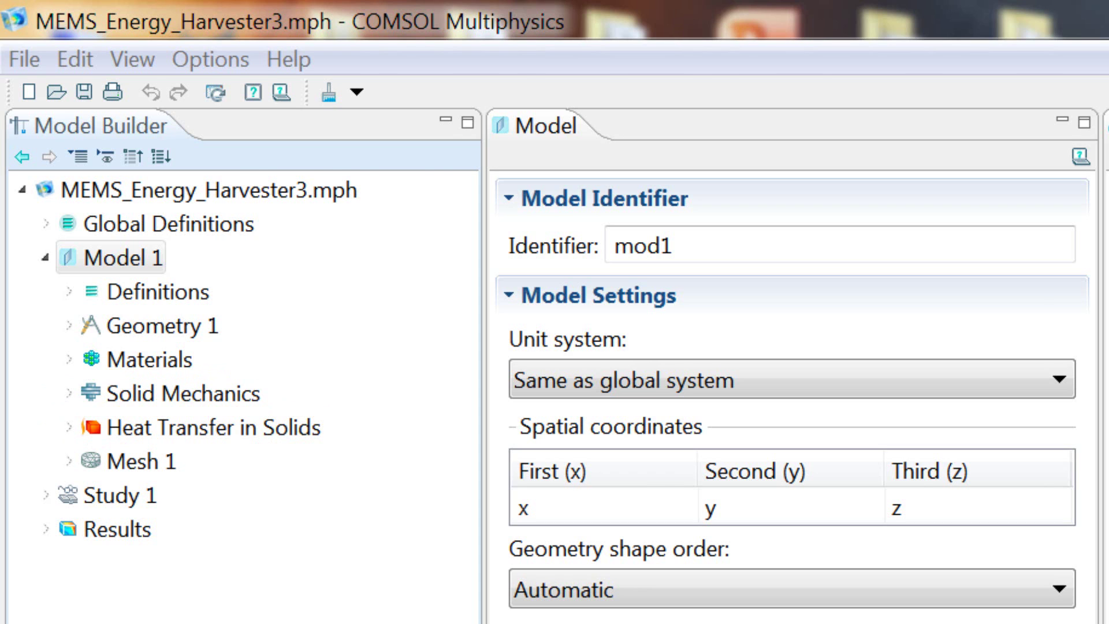
Show the MEMS_Energy_Harvester3.mph root properties and list Geometry 1's rectangles, circle, difference, mirror, unions and Form Assembly
left_click(208, 190)
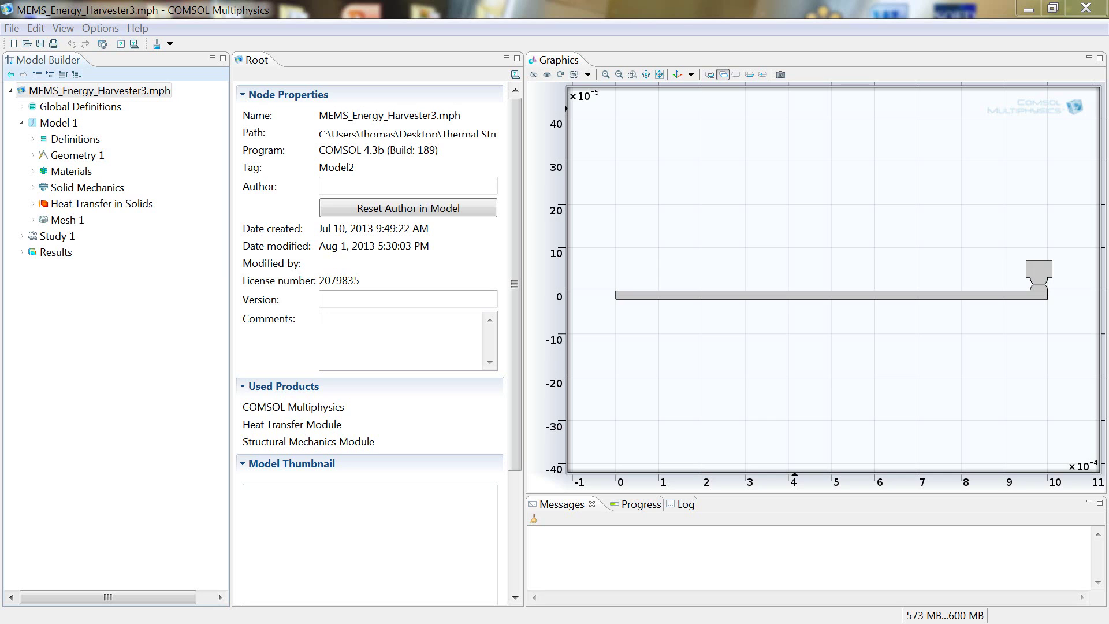
left_click(32, 155)
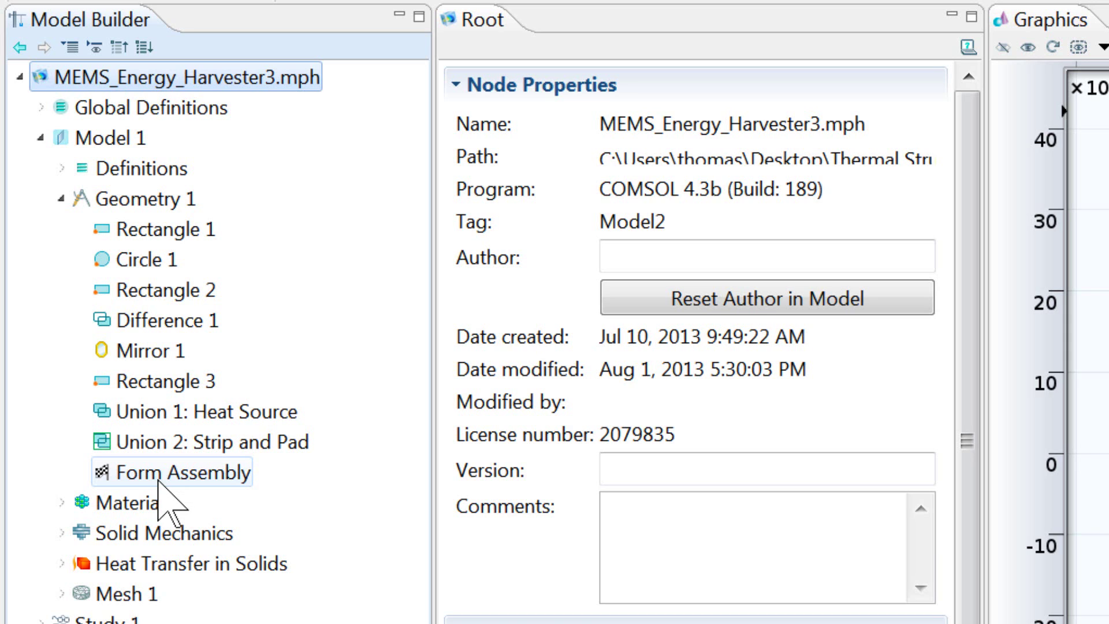
Inspect Form Assembly's Finalization method, then check the Union 1: Heat Source settings
left_click(159, 474)
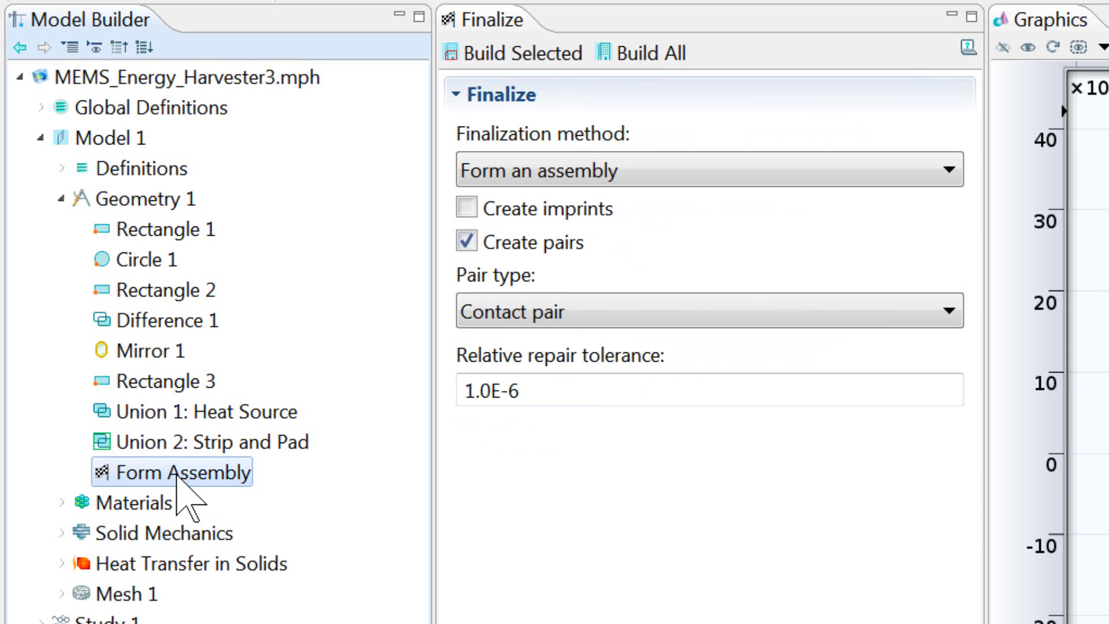
left_click(681, 169)
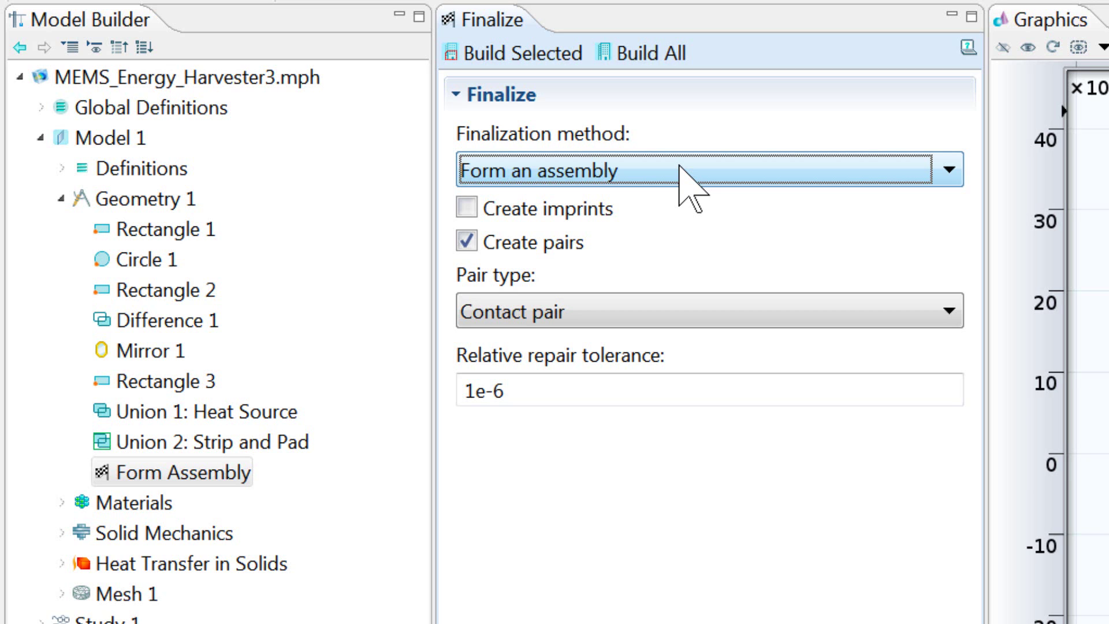
left_click(344, 411)
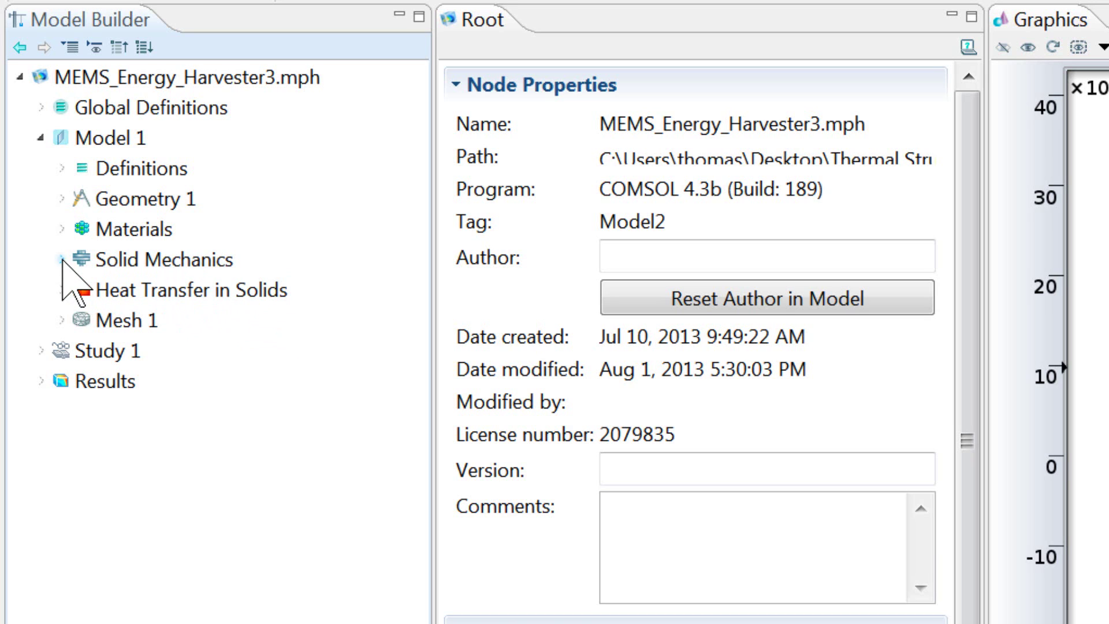
Show Linear Elastic Material 1: all four domains, isotropic, defined by Young's modulus and Poisson's ratio
left_click(62, 260)
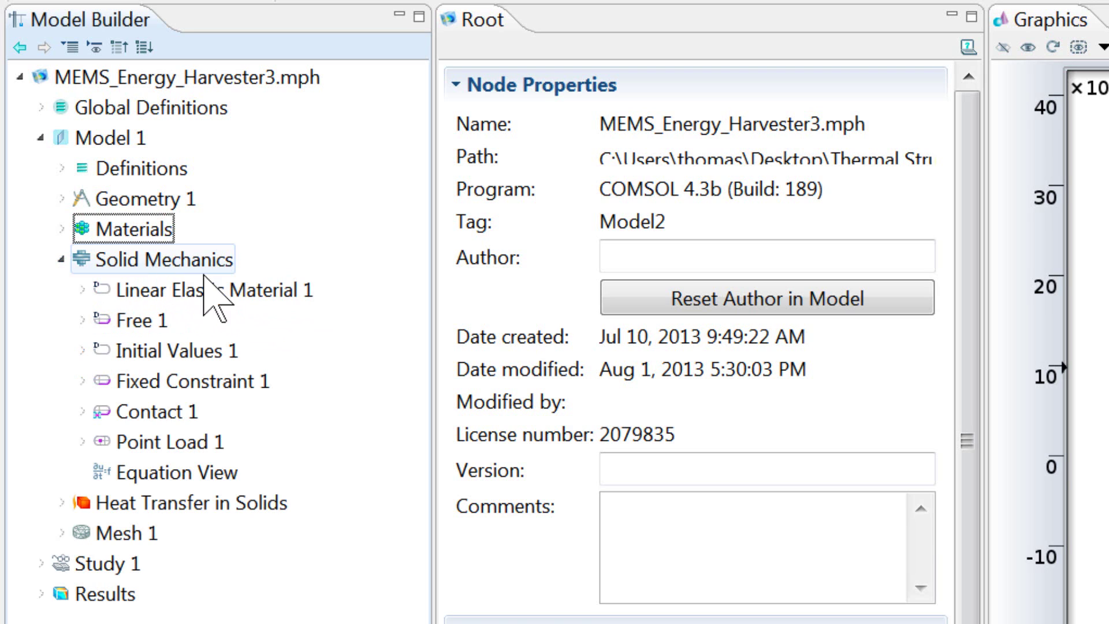
left_click(227, 289)
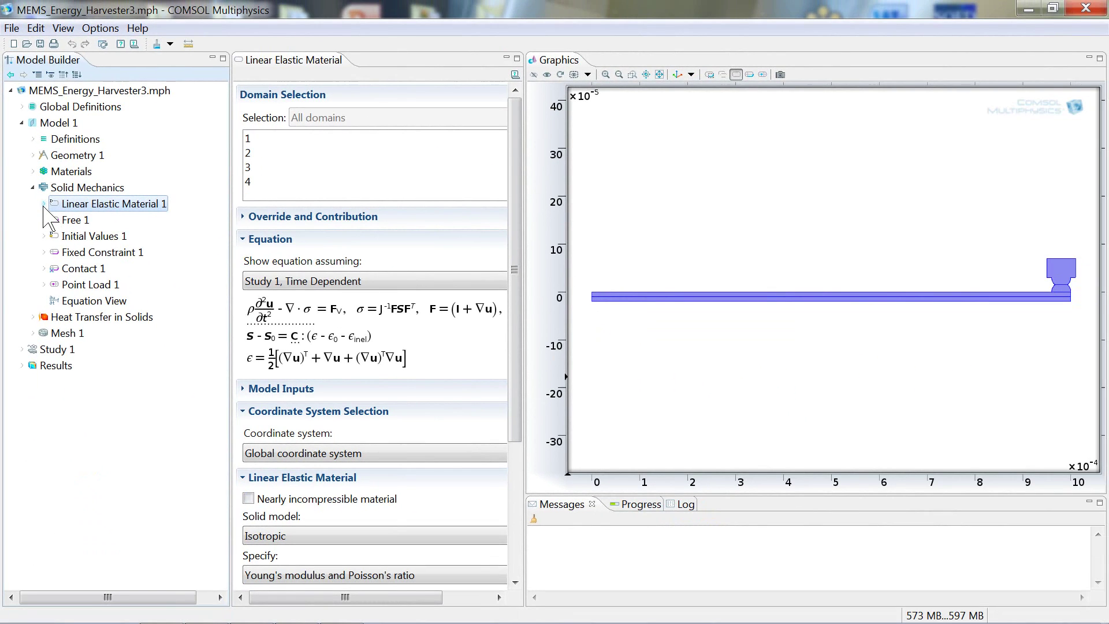
In Thermal Expansion 1, re-enter the user-defined temperature as T, with reference temperature T_cold
left_click(44, 204)
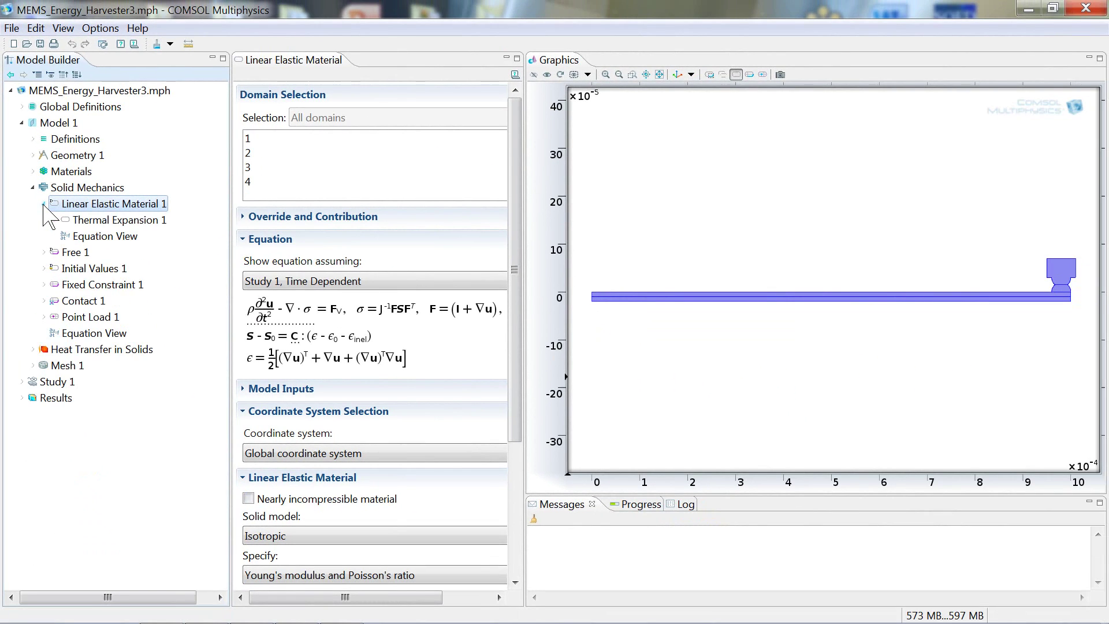
left_click(134, 224)
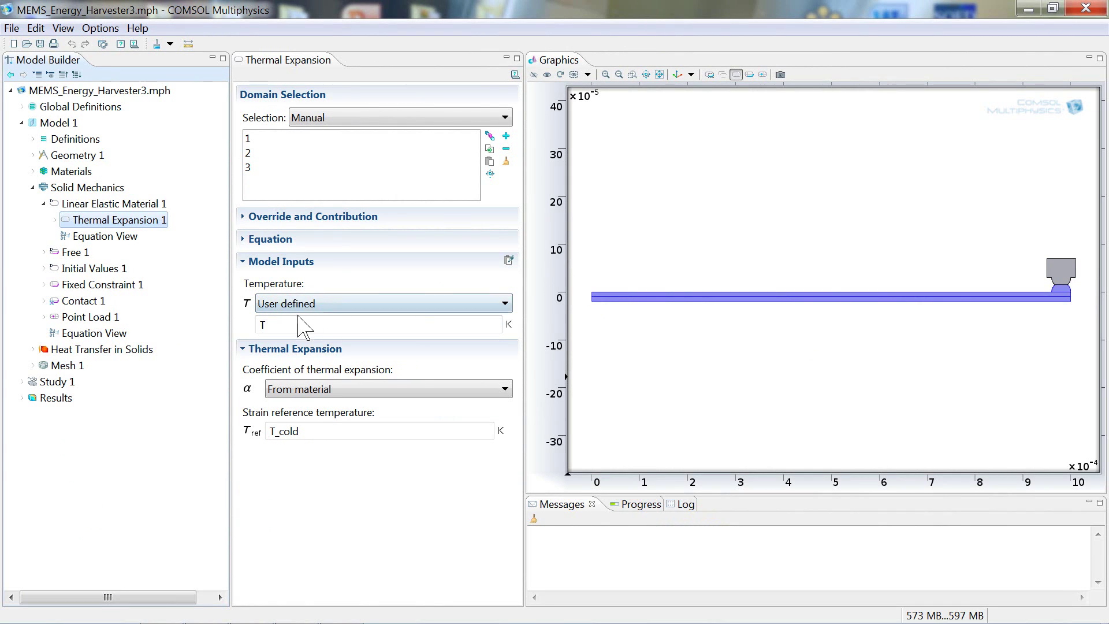
double_click(263, 325)
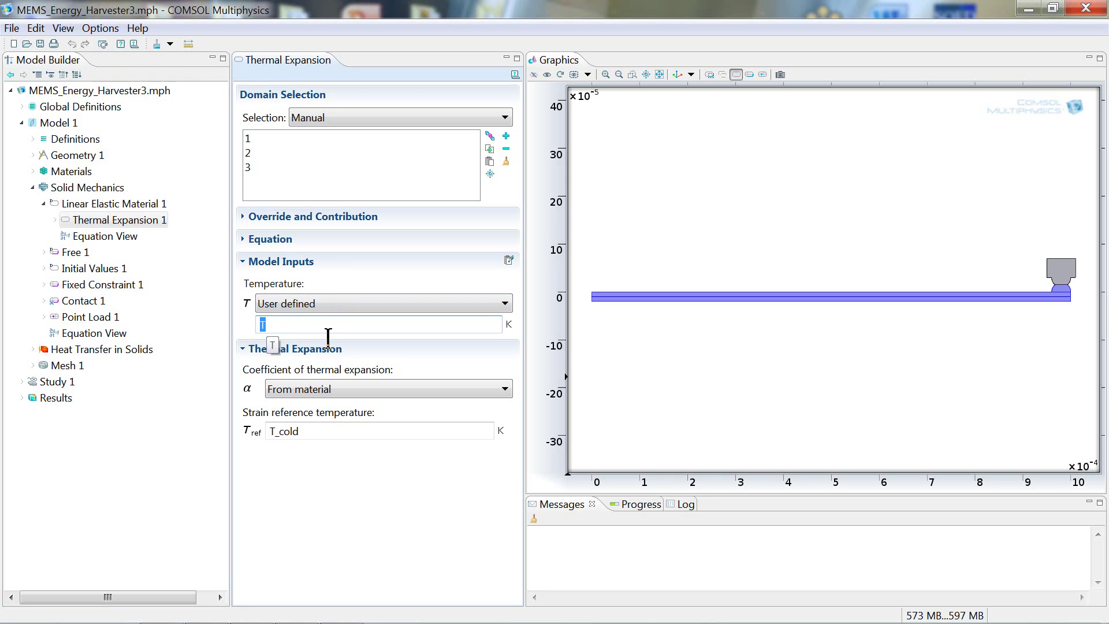
type("T")
Review Free 1 and Fixed Constraint 1, then Contact 1 on boundaries 7 and 16 with Contact Pair 1
left_click(44, 203)
left_click(81, 220)
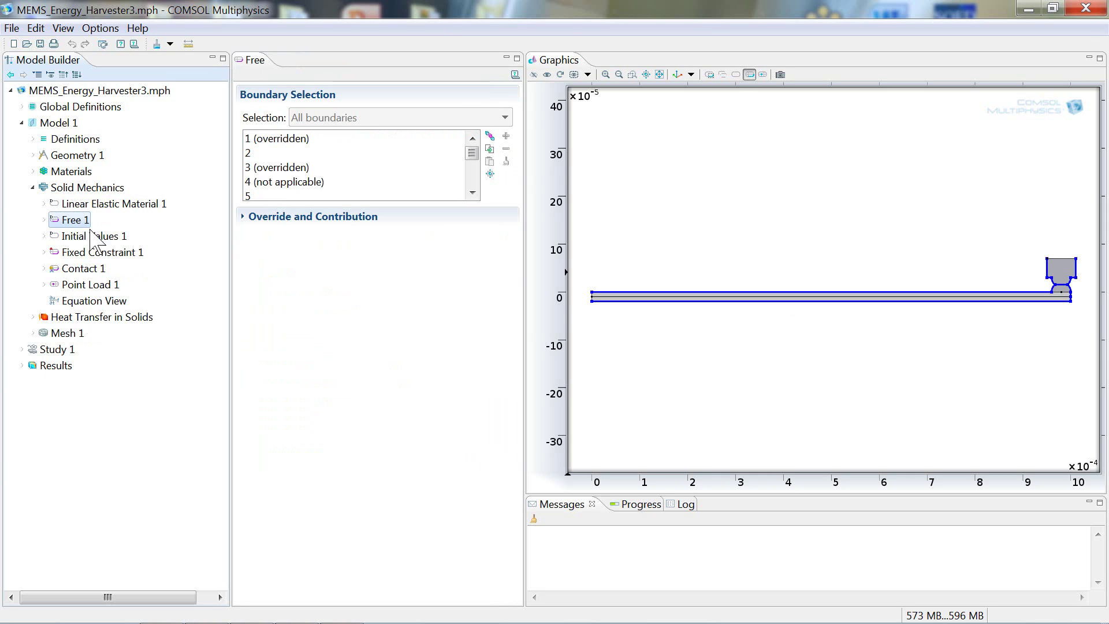
left_click(110, 252)
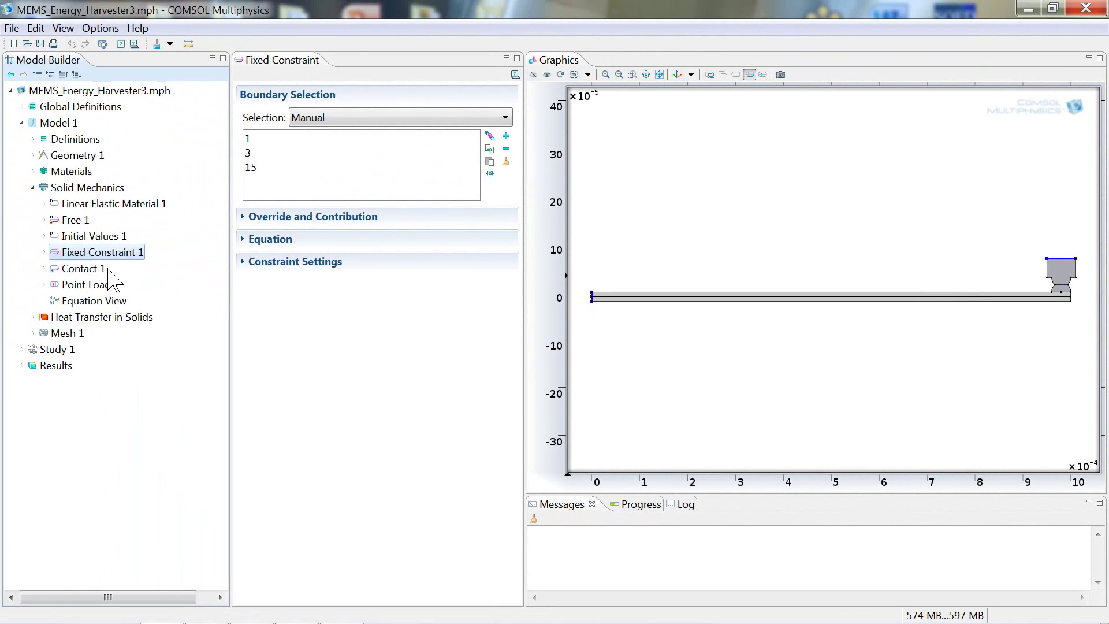
left_click(102, 269)
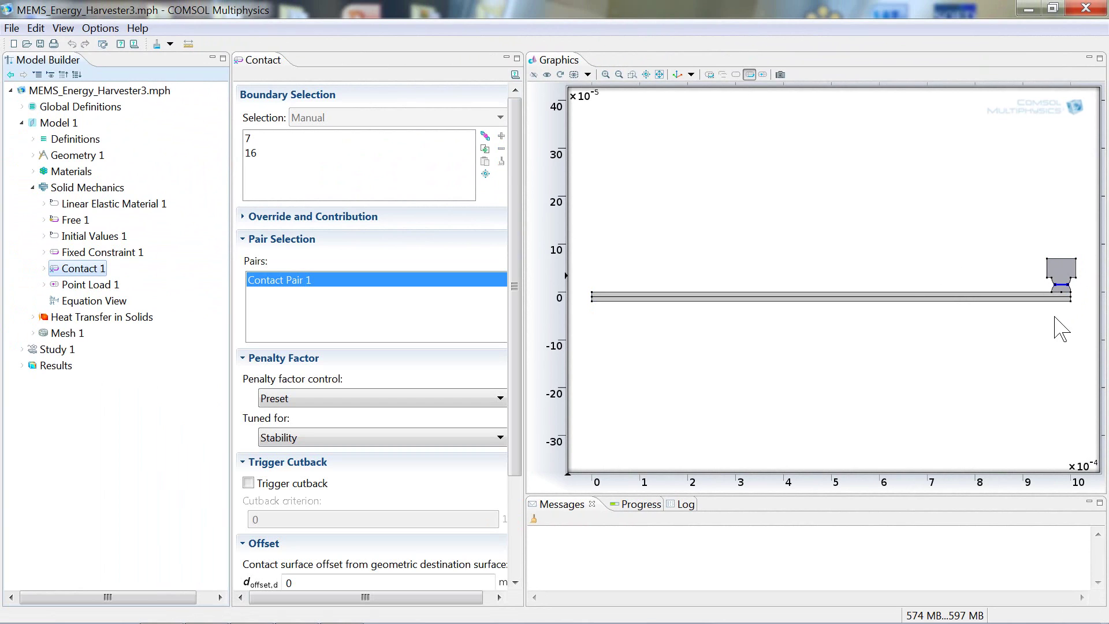
View Point Load 1 at point 9: user-defined force 0 in x, f0 in y
left_click(93, 284)
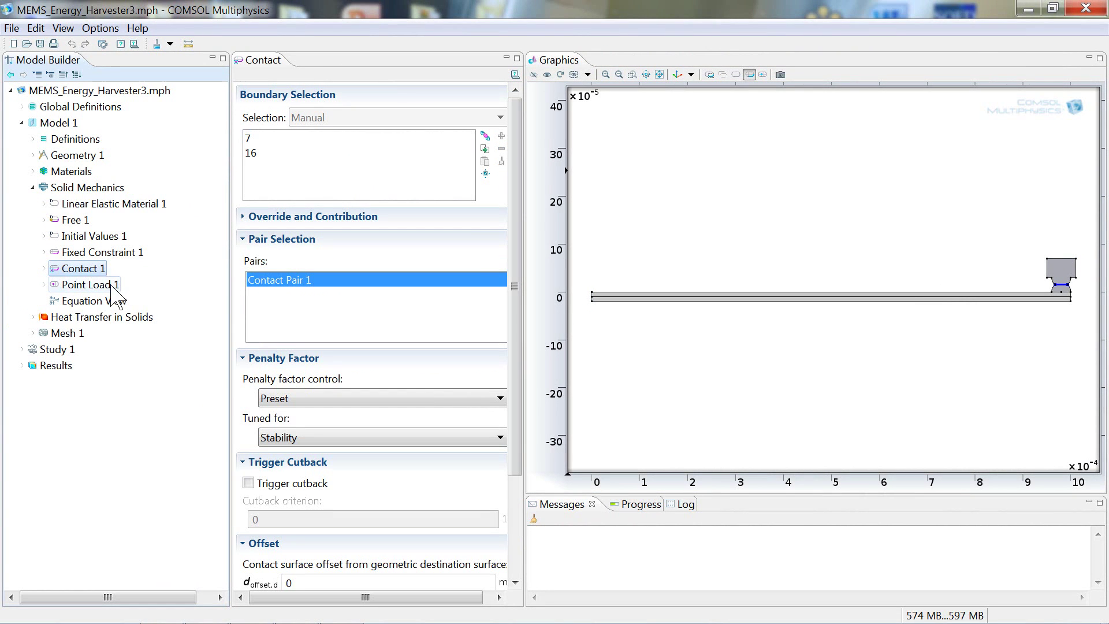
left_click(114, 287)
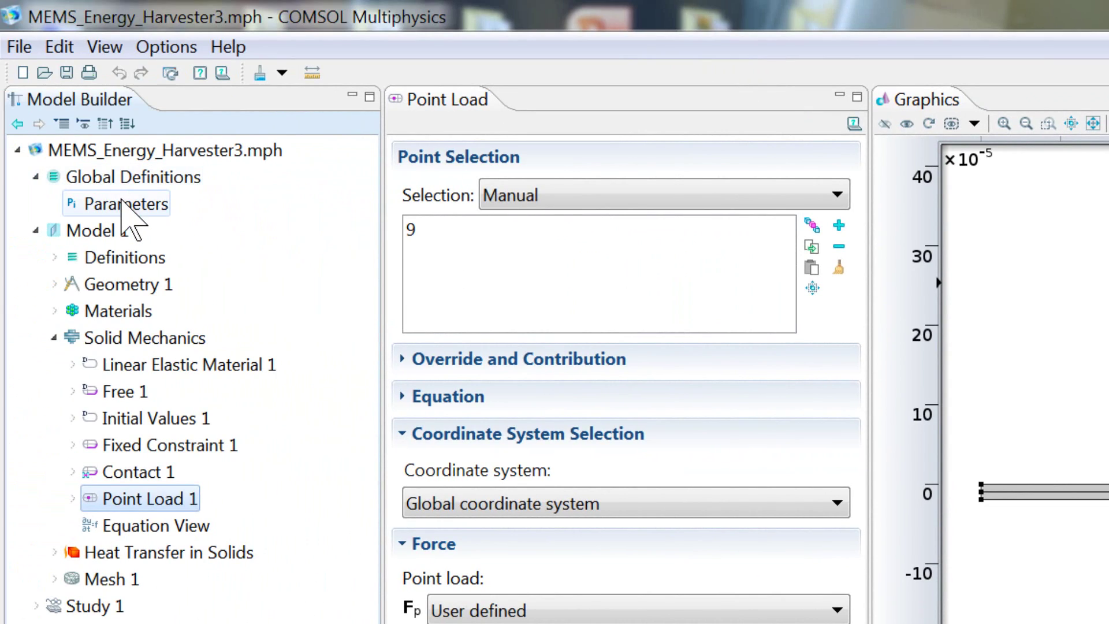
Widen the global Parameters table to read f0 = 2.5e-3[N], the "Electrostatic" point force
left_click(123, 202)
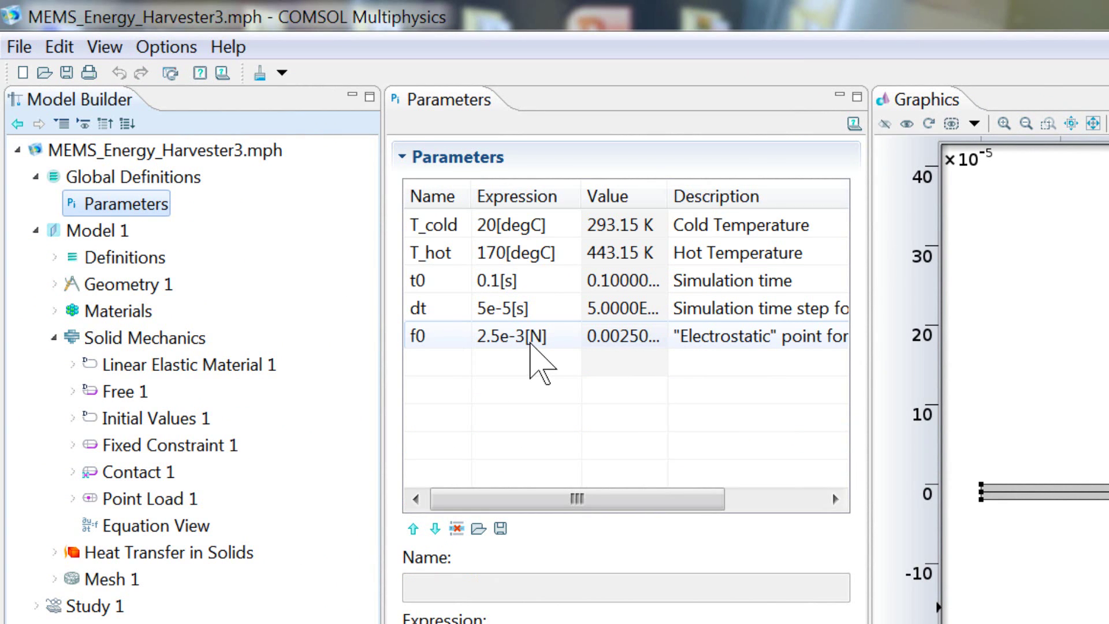
left_click_drag(872, 355, 1046, 359)
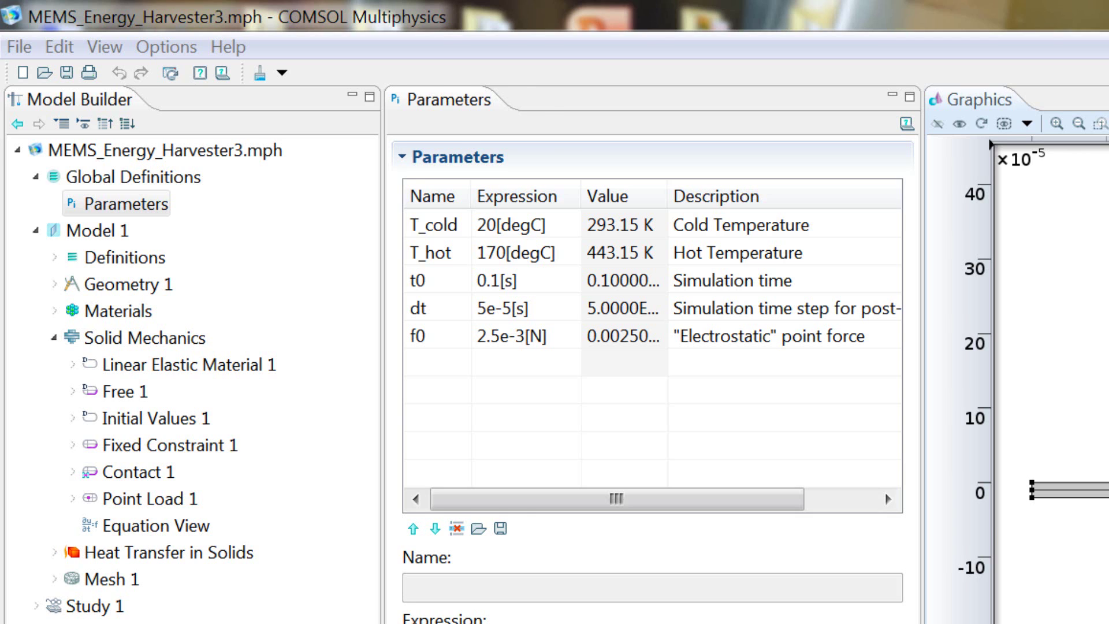
Review Heat Transfer in Solids 1, Thermal Insulation 1, and Temperature 1 holding boundaries 1 and 3 at T_cold
left_click(53, 339)
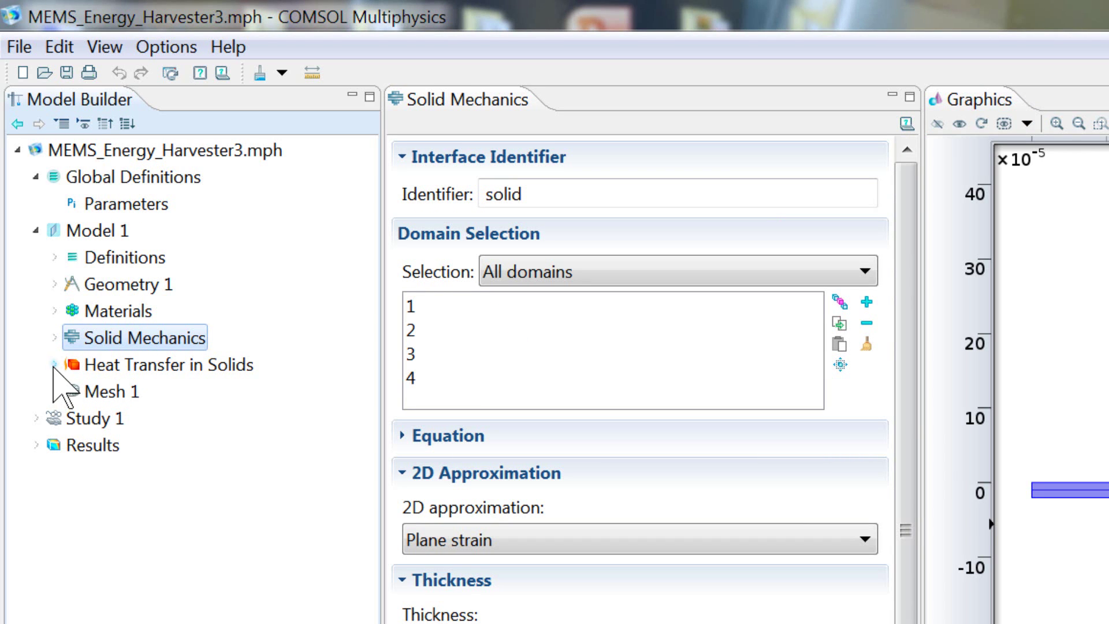
left_click(54, 365)
left_click(196, 392)
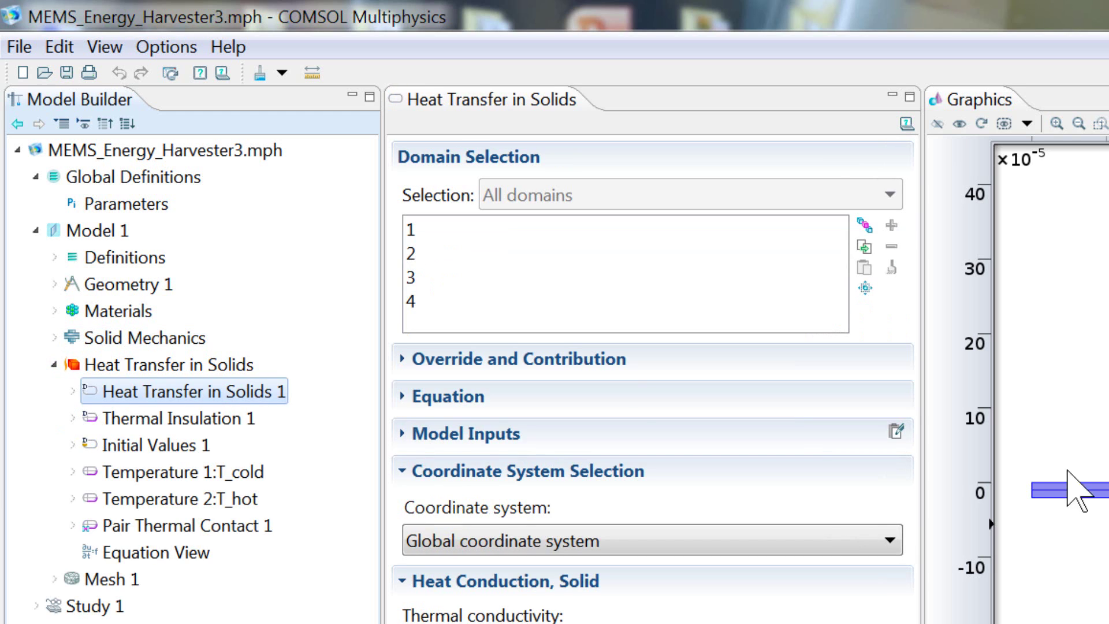
left_click(218, 425)
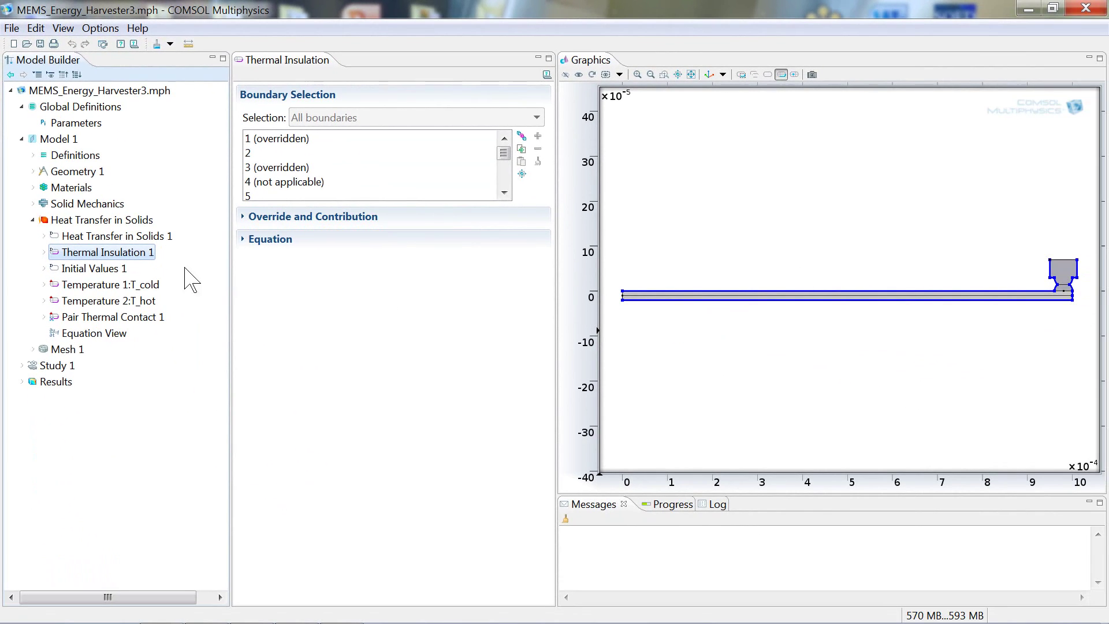
left_click(124, 286)
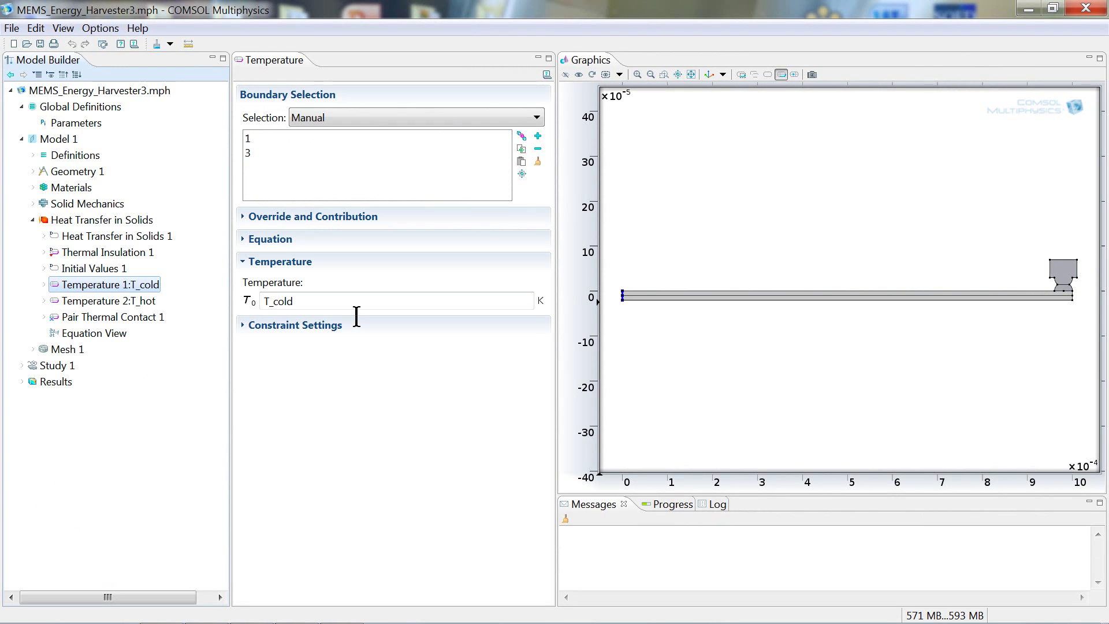
Check Temperature 2:T_hot, then Pair Thermal Contact 1: boundaries 7 and 16, Cooper-Mikic-Yovanovich, gap conductance 0
left_click(151, 302)
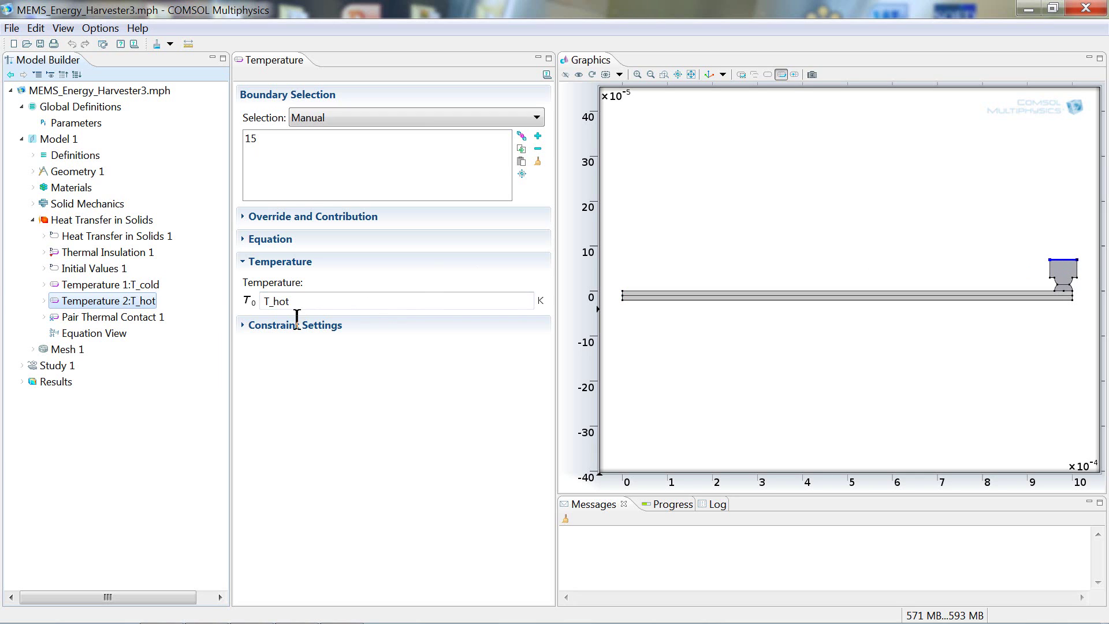
left_click(145, 320)
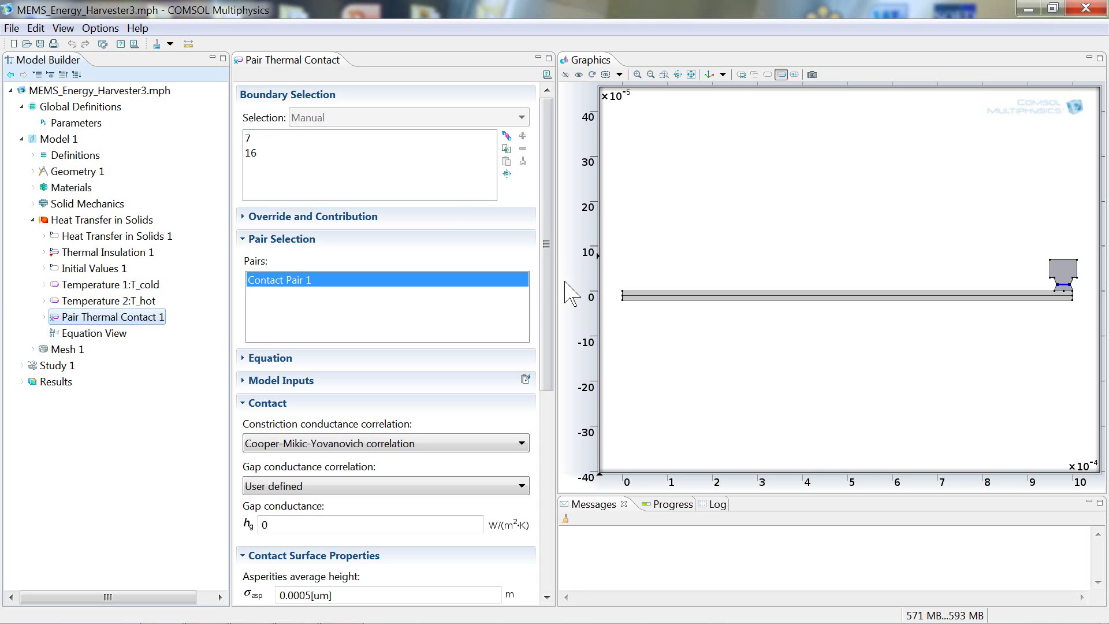
left_click_drag(552, 245, 562, 364)
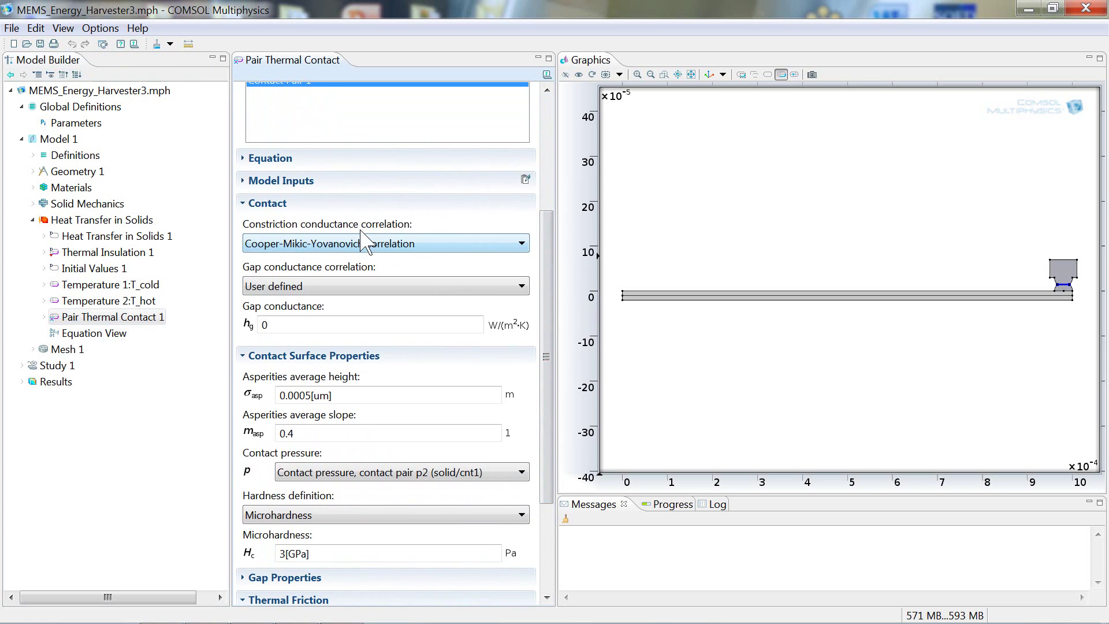
left_click(429, 246)
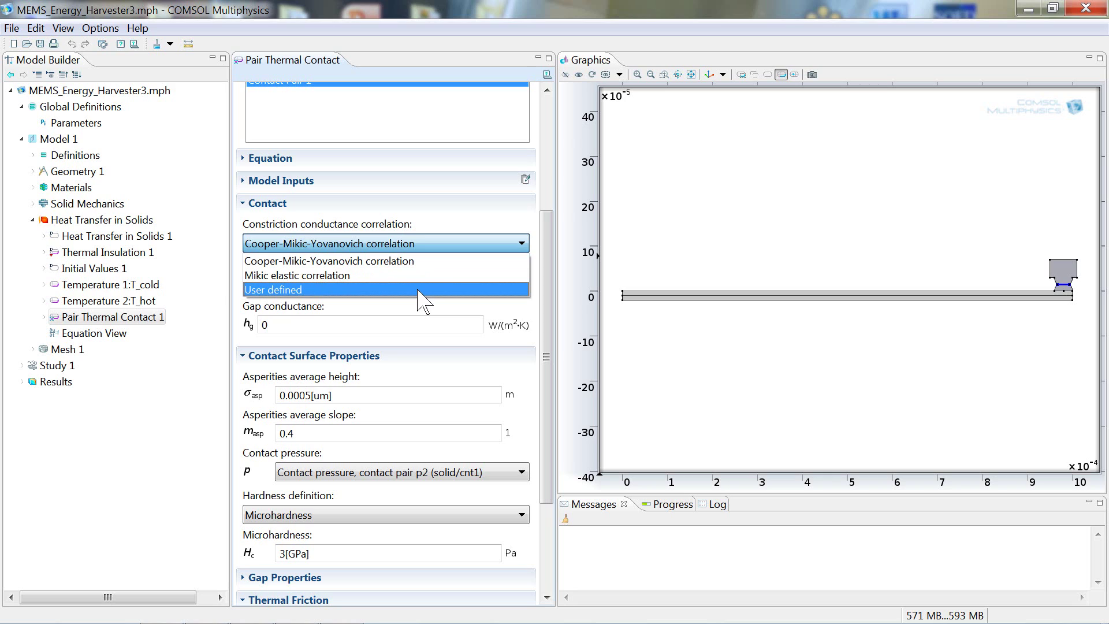
left_click(454, 260)
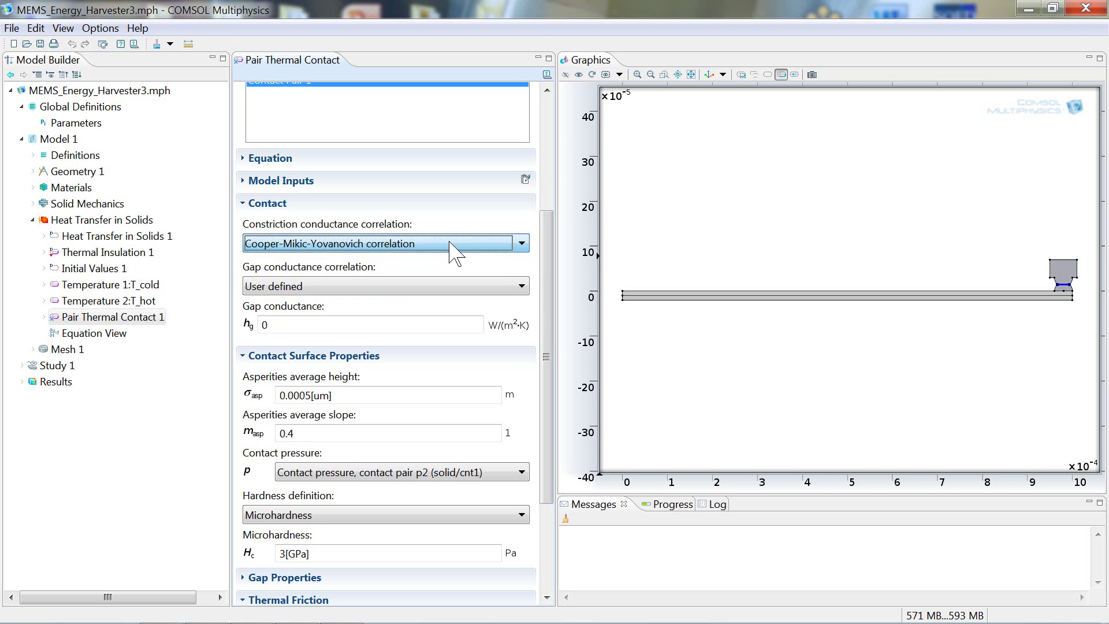
left_click(436, 283)
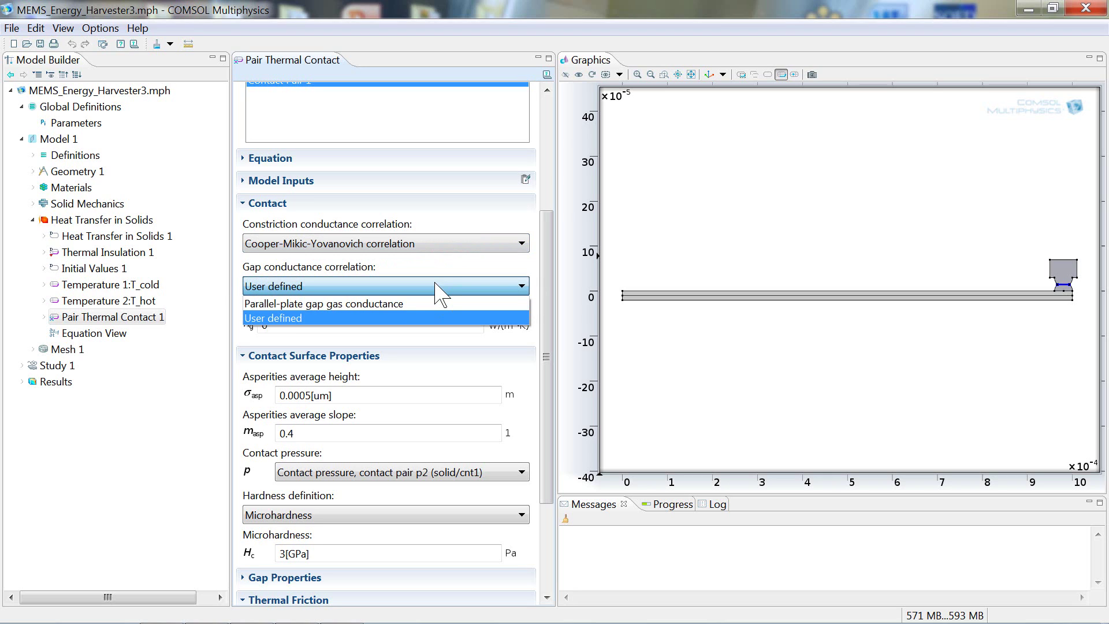
left_click(436, 286)
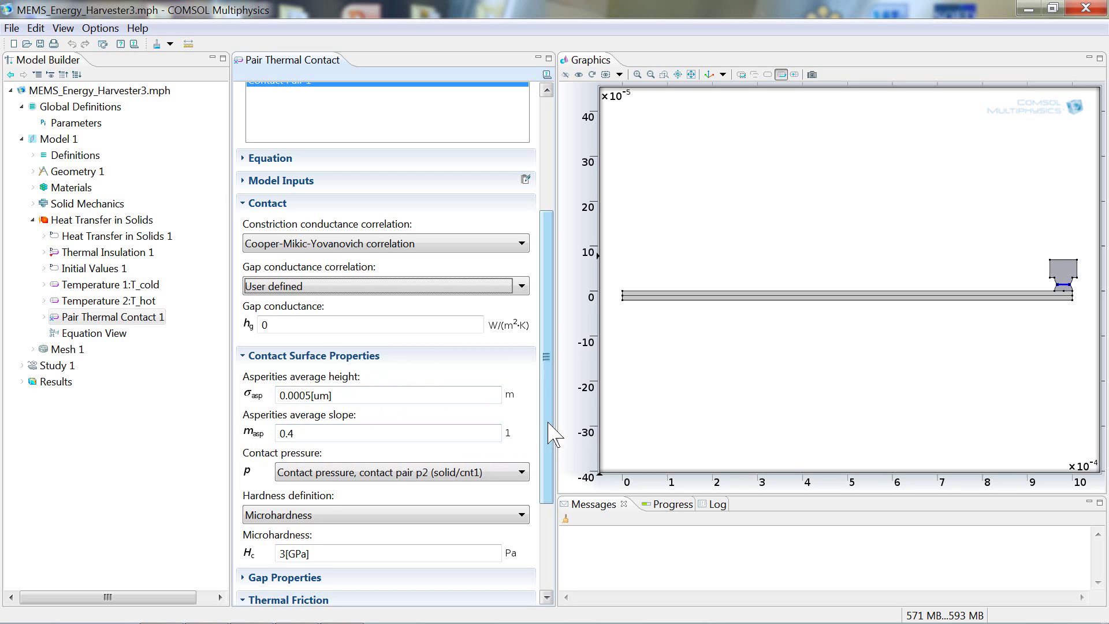
Scroll the contact settings and check the Contact pressure choices, keeping the existing option
left_click_drag(550, 433, 553, 509)
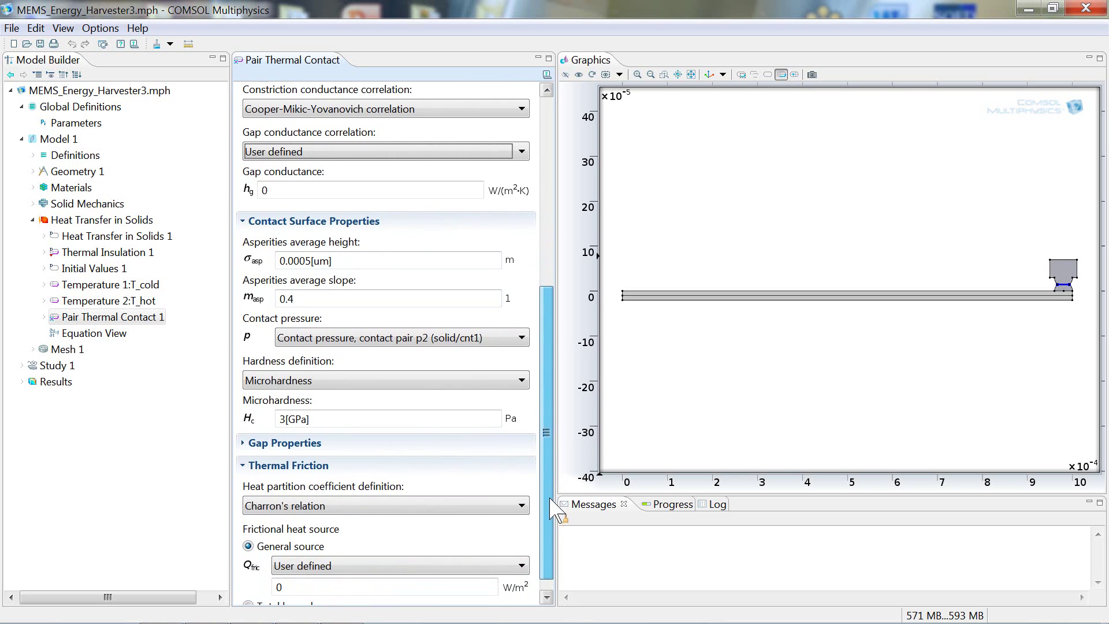
left_click(373, 339)
left_click(373, 338)
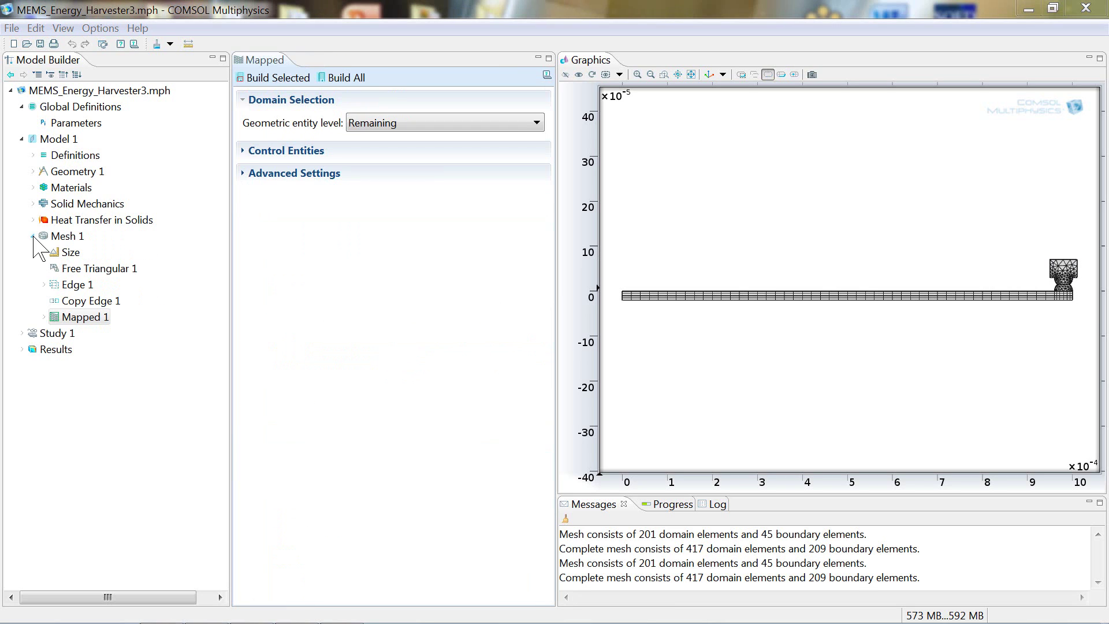
Show the Time Dependent study step with output times range(0,5e-5,0.1), highlighting the 0.1 s end time
left_click(33, 235)
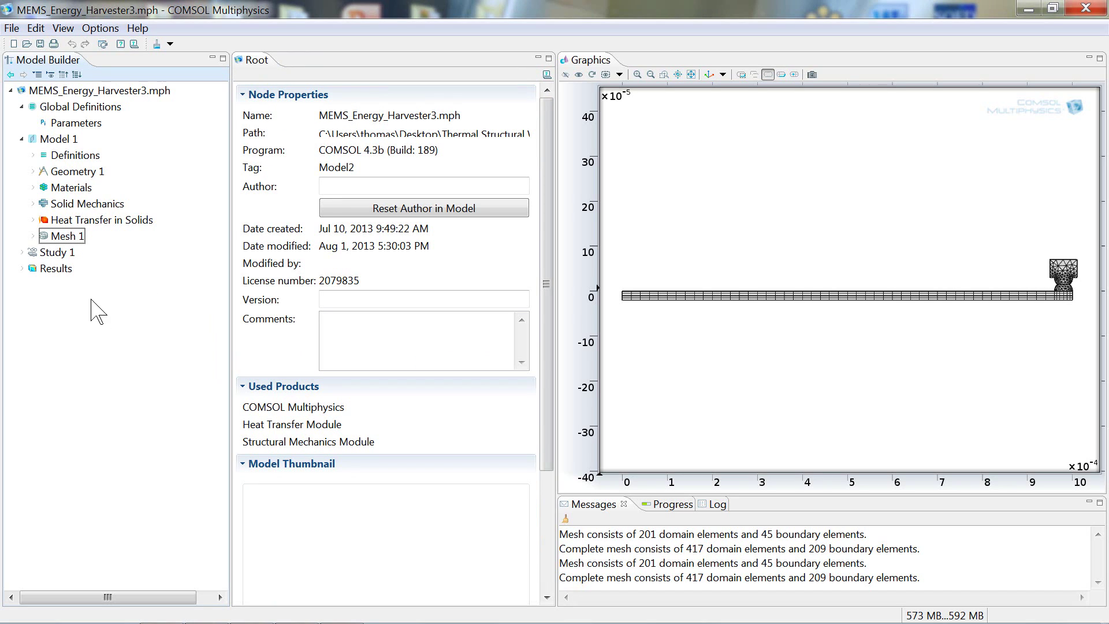
left_click(23, 252)
left_click(81, 269)
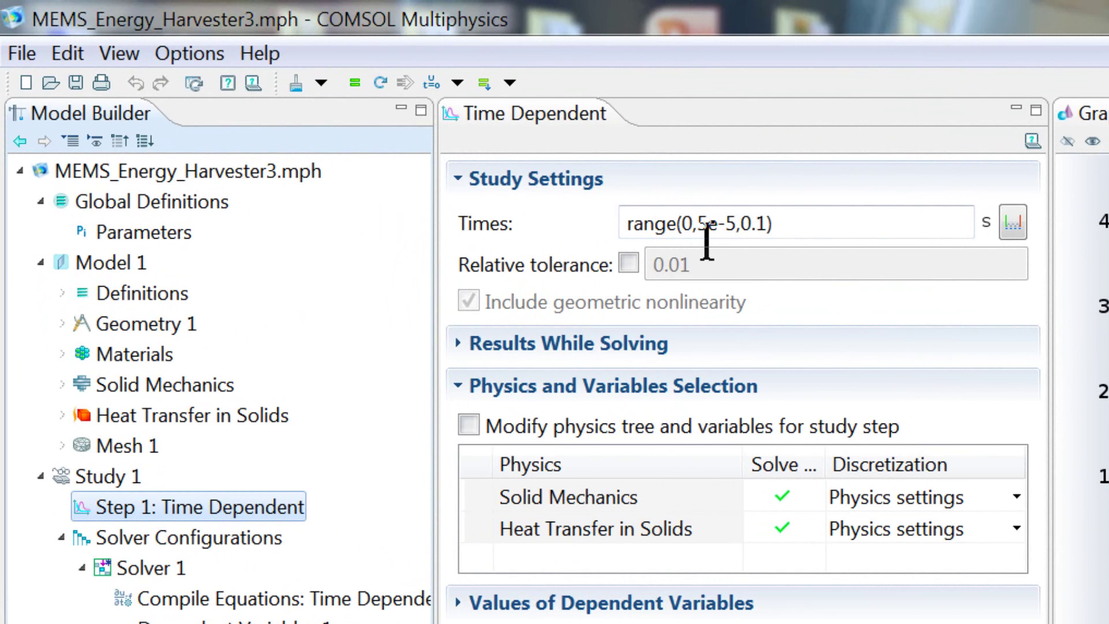
left_click_drag(770, 241, 787, 247)
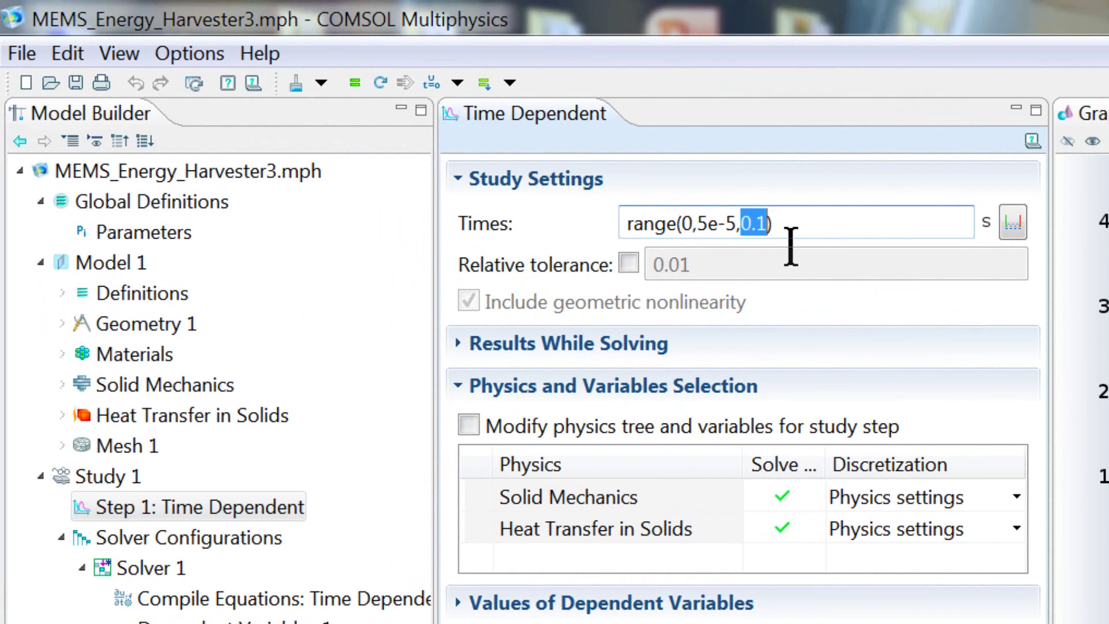
left_click(827, 243)
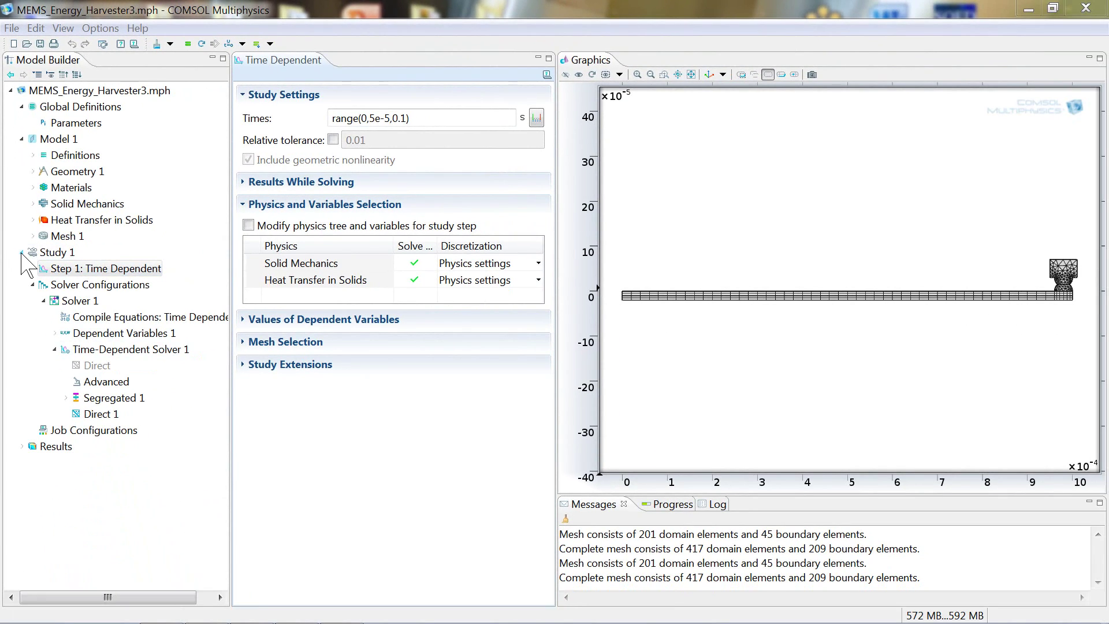
Expand Results in the Model Builder to list its data sets and plot groups
left_click(22, 252)
left_click(22, 269)
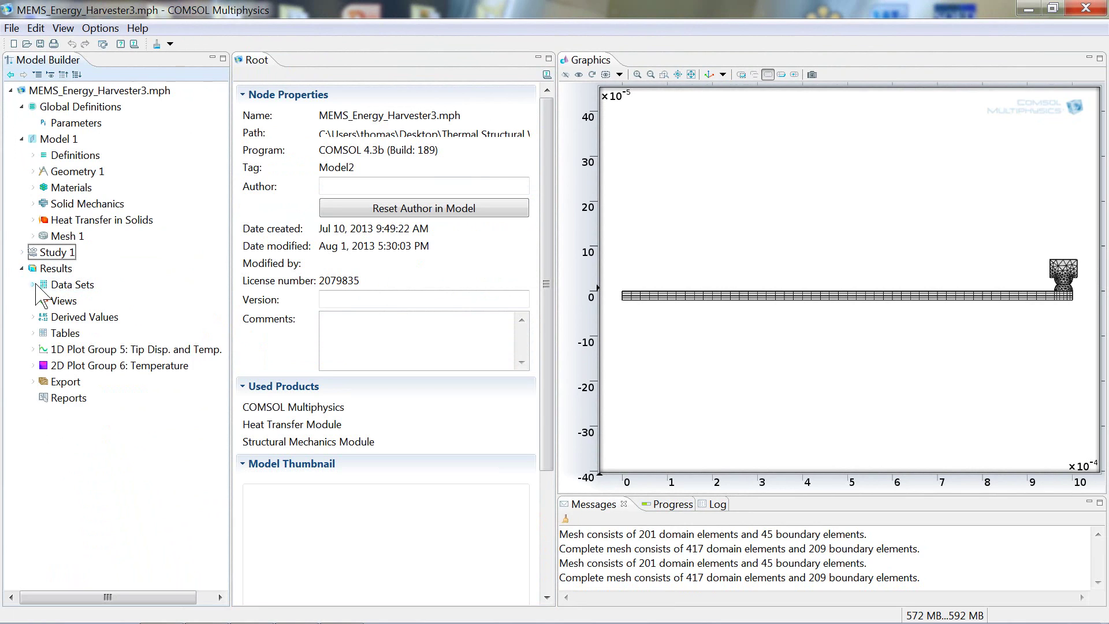
left_click(33, 285)
left_click(34, 284)
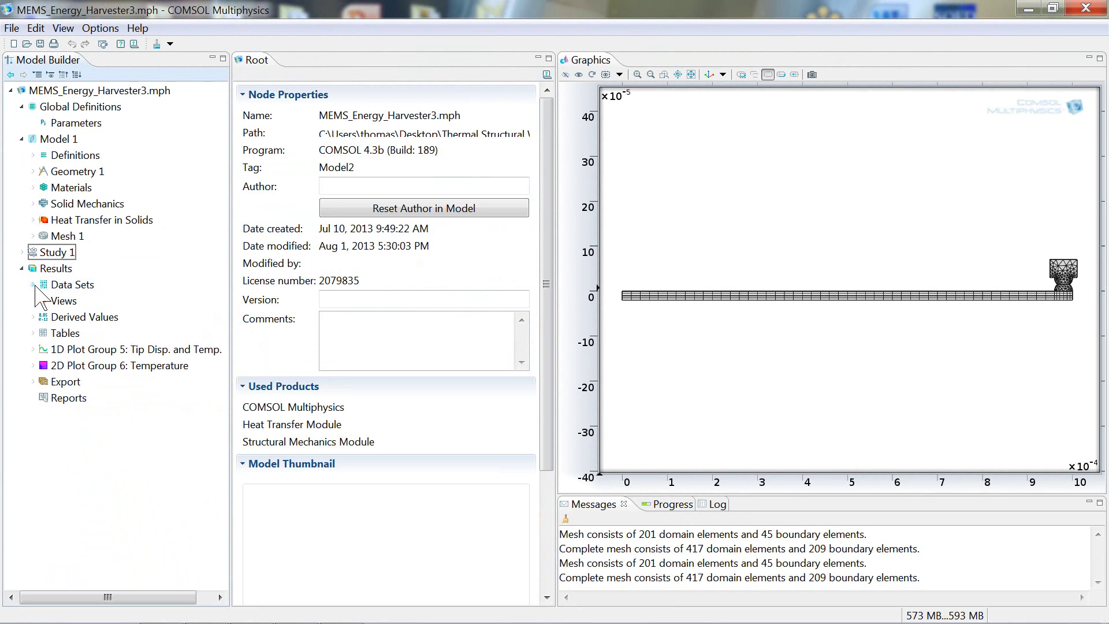
Display 1D Plot Group 5: tip y-displacement and temperature differential over 0–0.1 s
left_click(93, 352)
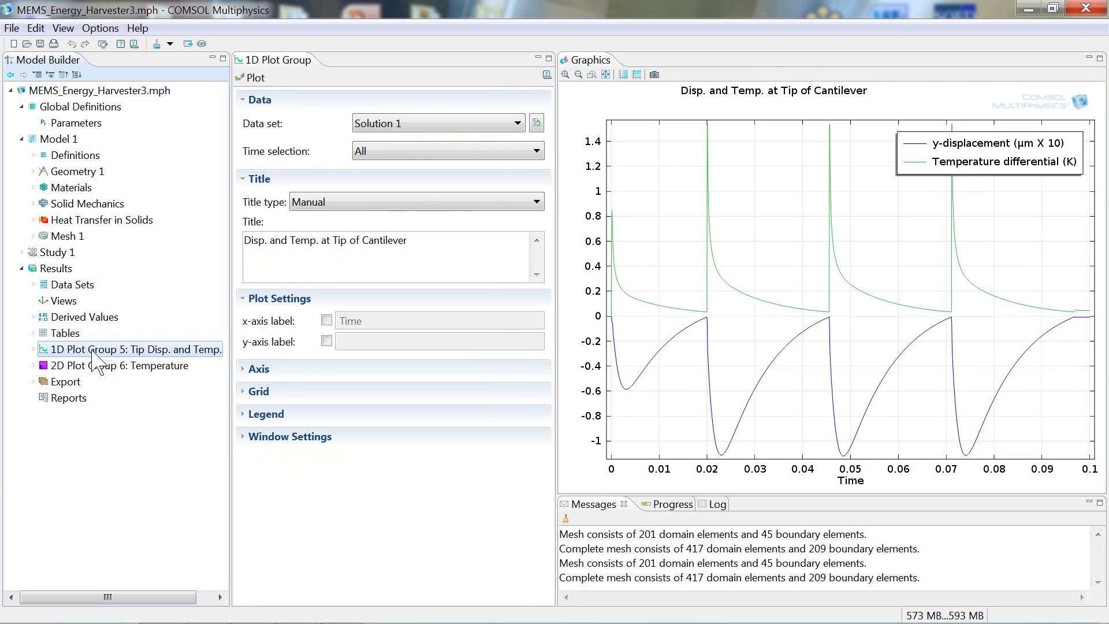